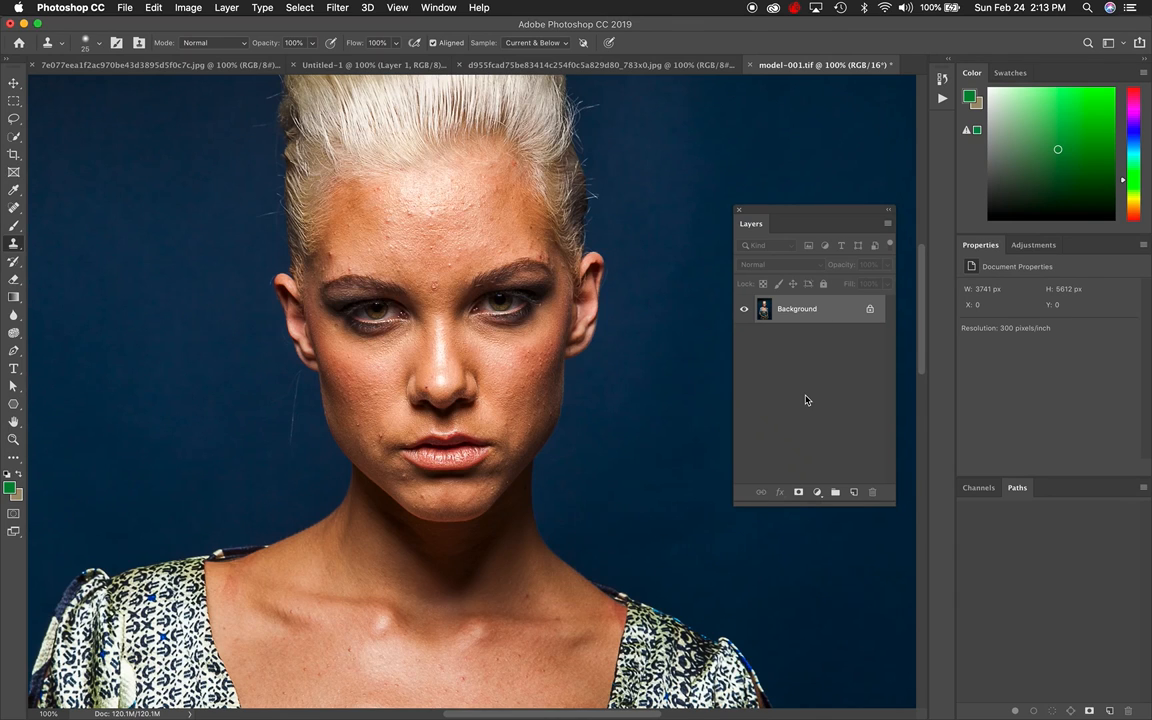
Step: Add a new empty layer above the Background and name it retouching
{"action": "left_click", "coordinate": [853, 492]}
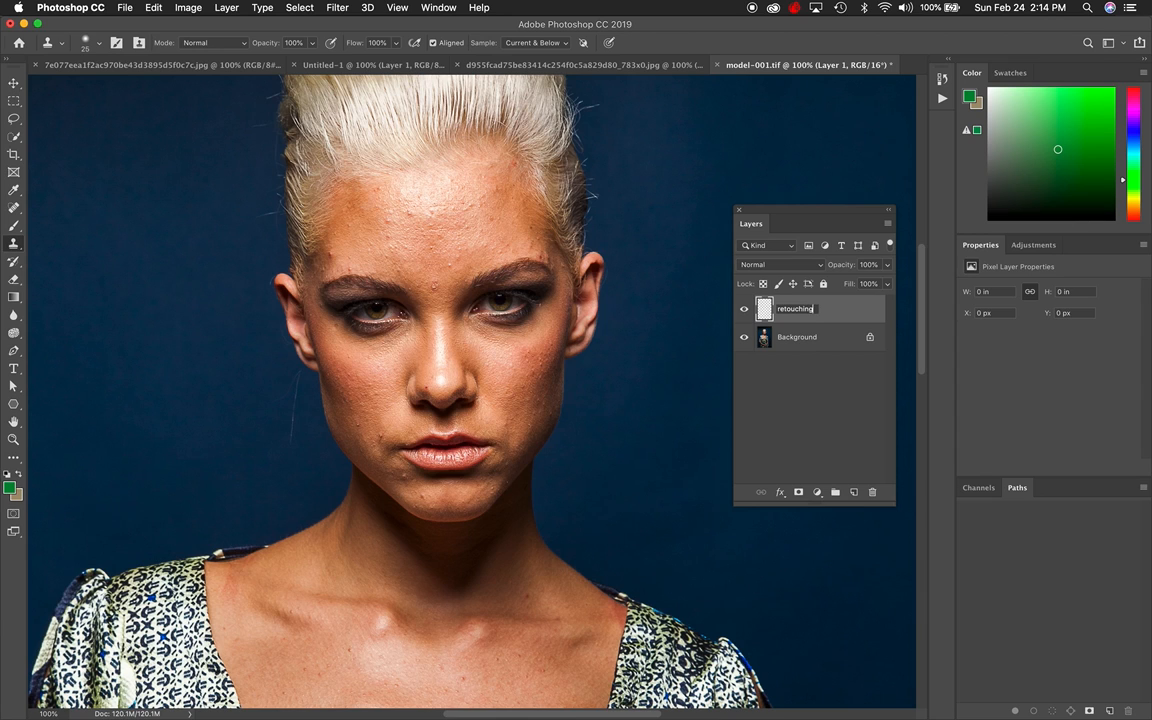
{"action": "key", "text": "Return"}
{"action": "left_click", "coordinate": [801, 406]}
{"action": "left_click", "coordinate": [798, 306]}
{"action": "left_click", "coordinate": [780, 310]}
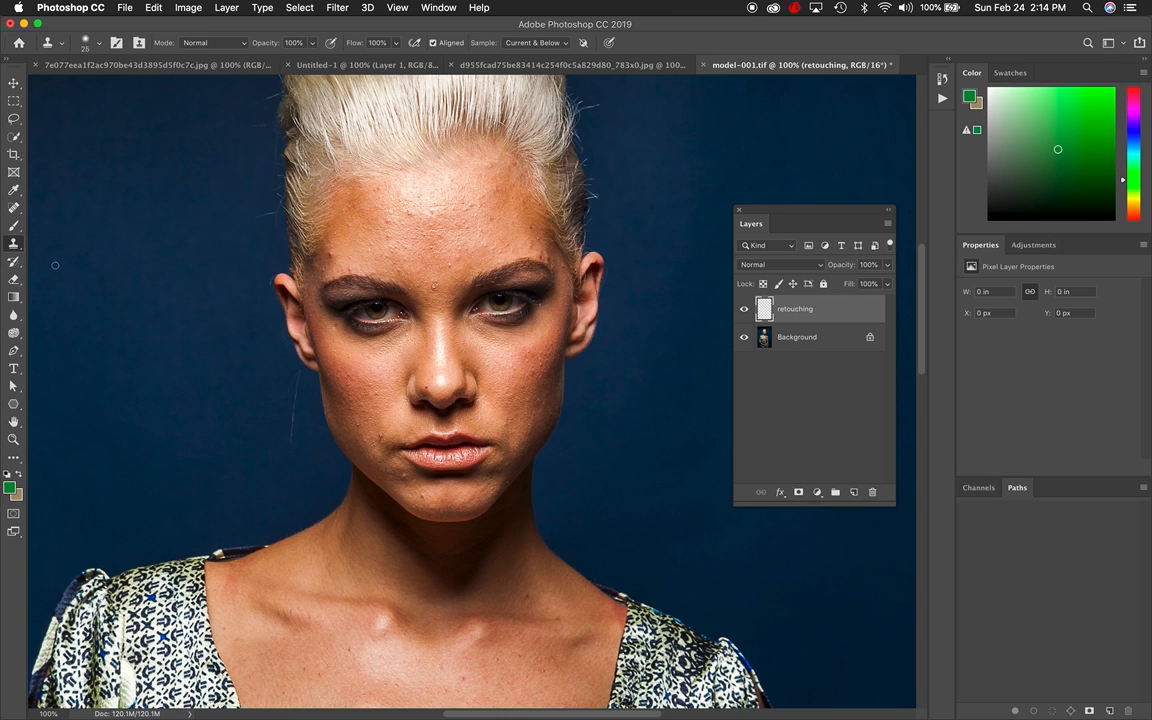
Step: Activate the Clone Stamp tool with its sampling set to Current & Below
{"action": "left_click_drag", "start_coordinate": [14, 245], "coordinate": [50, 244]}
{"action": "left_click", "coordinate": [549, 45]}
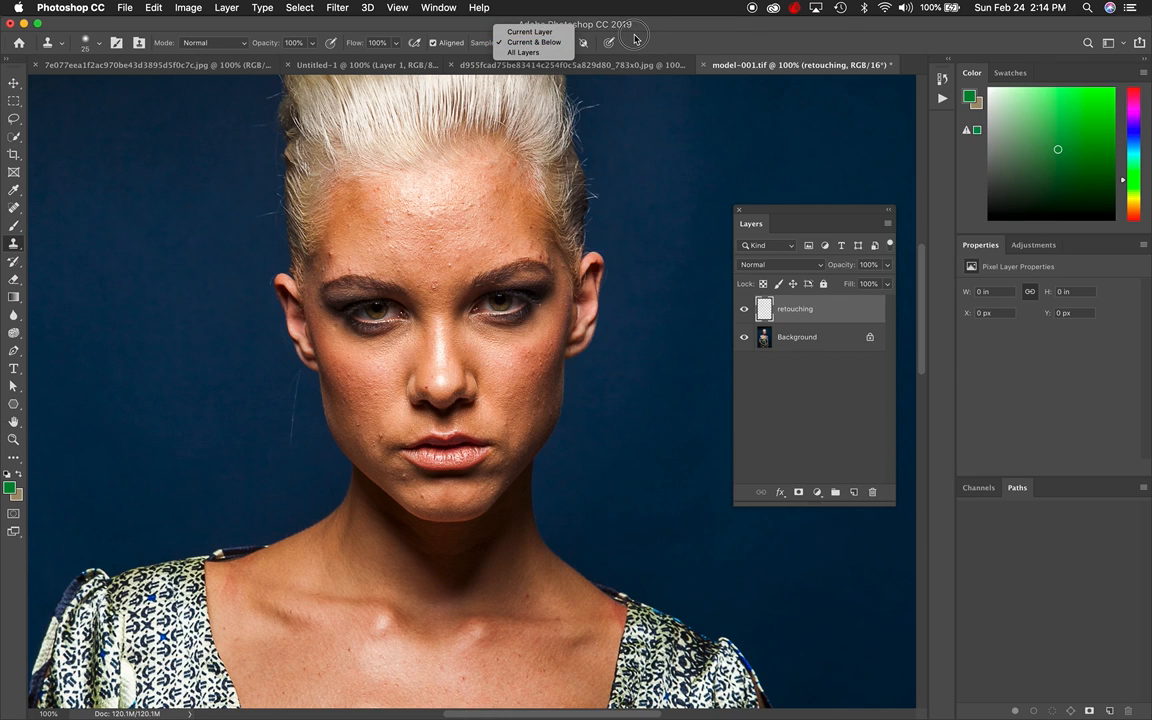
{"action": "left_click", "coordinate": [552, 43]}
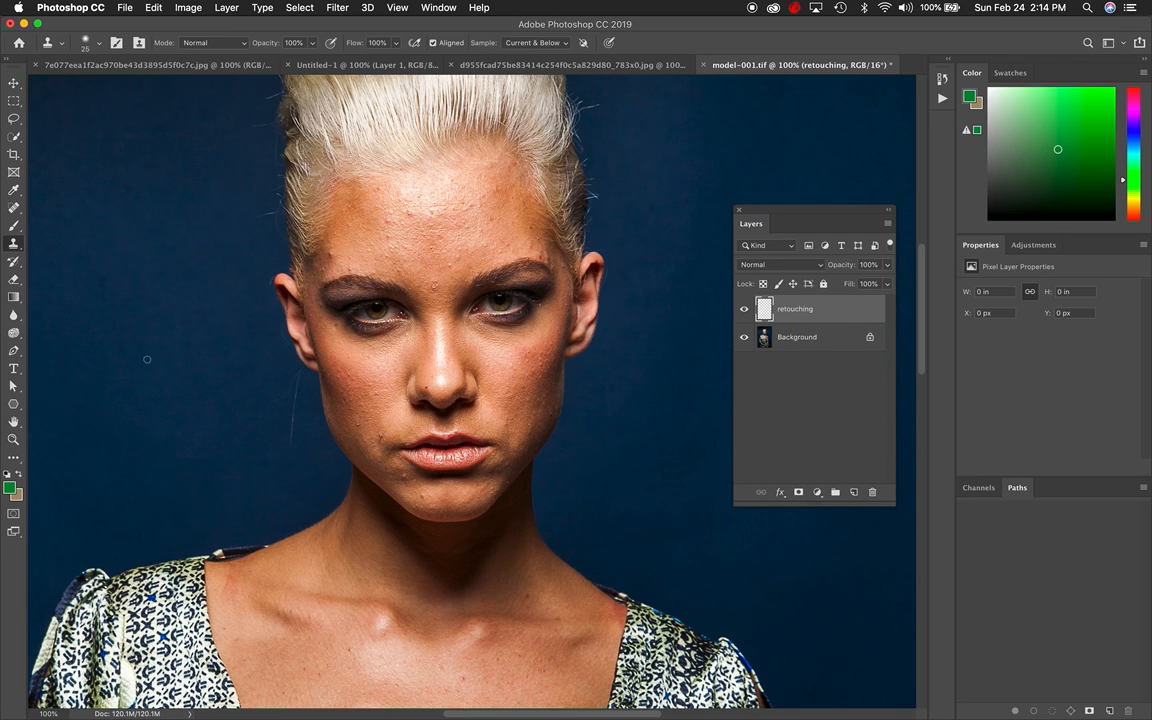
Step: Clone blue background over the long stray hair beside the jaw and the flyaways above the ear on the left of the photo
{"action": "left_click", "coordinate": [266, 440], "text": "alt"}
{"action": "mouse_move", "coordinate": [289, 438]}
{"action": "left_mouse_down"}
{"action": "mouse_move", "coordinate": [296, 365]}
{"action": "mouse_move", "coordinate": [262, 375]}
{"action": "mouse_move", "coordinate": [263, 386]}
{"action": "left_mouse_up"}
{"action": "left_click", "coordinate": [234, 239], "text": "alt"}
{"action": "left_click_drag", "start_coordinate": [274, 217], "coordinate": [260, 288]}
Step: At 200% zoom, clone background over the stray hairs along the left edge of the model's hair
{"action": "key", "text": "super+plus"}
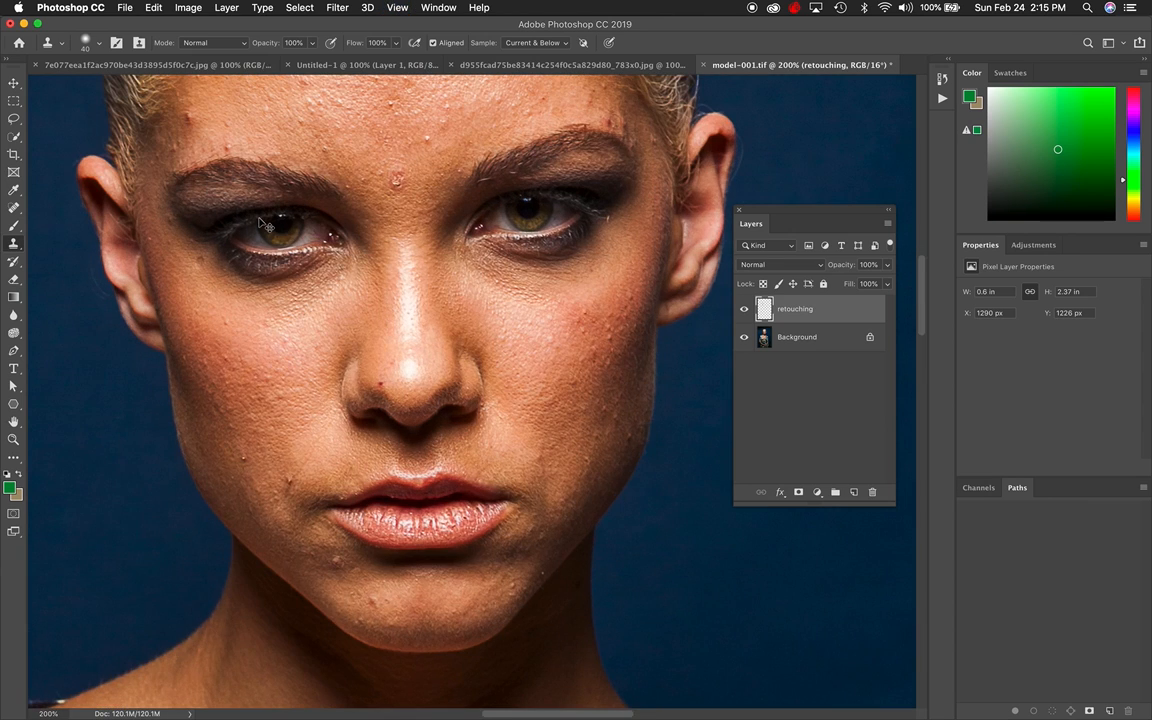
{"action": "scroll", "coordinate": [259, 218], "scroll_direction": "left", "scroll_amount": 4}
{"action": "scroll", "coordinate": [259, 218], "scroll_direction": "up", "scroll_amount": 6}
{"action": "mouse_move", "coordinate": [275, 313]}
{"action": "left_mouse_down"}
{"action": "mouse_move", "coordinate": [290, 311]}
{"action": "mouse_move", "coordinate": [303, 357]}
{"action": "mouse_move", "coordinate": [291, 249]}
{"action": "mouse_move", "coordinate": [301, 216]}
{"action": "mouse_move", "coordinate": [265, 237]}
{"action": "left_mouse_up"}
{"action": "left_click", "coordinate": [257, 243], "text": "alt"}
{"action": "left_click_drag", "start_coordinate": [284, 184], "coordinate": [242, 189]}
Step: Clone background over the flyaway hairs around the upper-left outline of the hairstyle
{"action": "scroll", "coordinate": [240, 195], "scroll_direction": "up", "scroll_amount": 3}
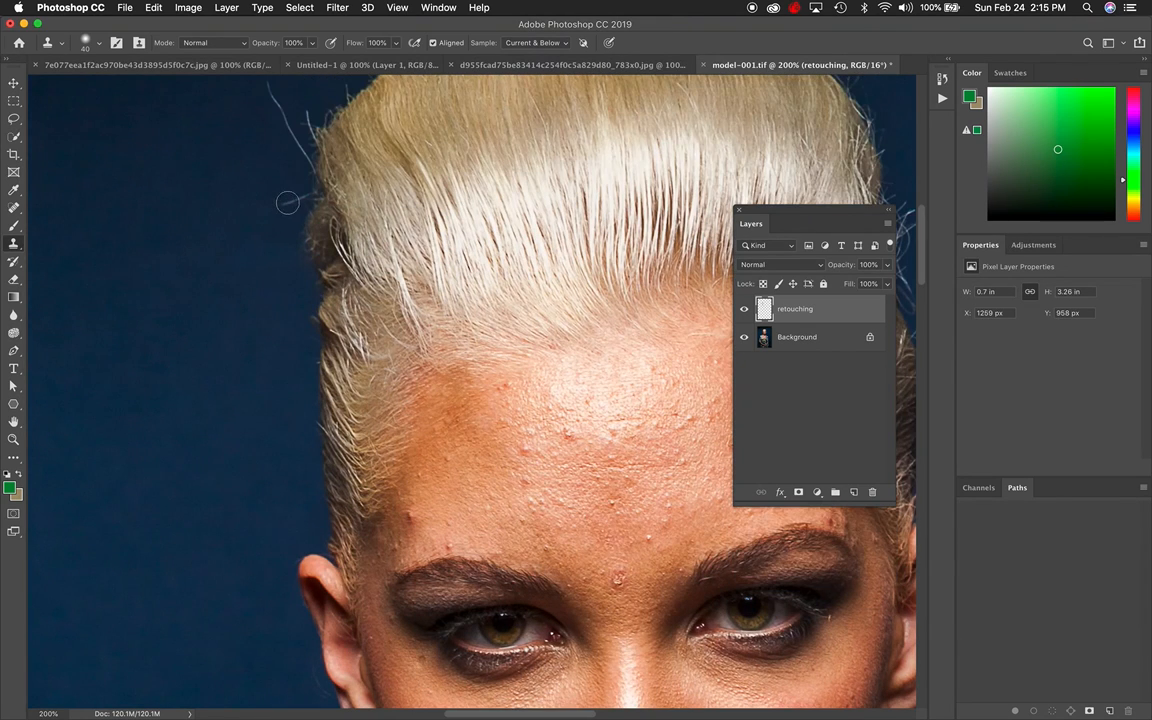
{"action": "scroll", "coordinate": [261, 206], "scroll_direction": "up", "scroll_amount": 4}
{"action": "left_click", "coordinate": [197, 181], "text": "alt"}
{"action": "mouse_move", "coordinate": [240, 165]}
{"action": "left_mouse_down"}
{"action": "mouse_move", "coordinate": [300, 273]}
{"action": "mouse_move", "coordinate": [305, 203]}
{"action": "mouse_move", "coordinate": [293, 255]}
{"action": "mouse_move", "coordinate": [297, 221]}
{"action": "mouse_move", "coordinate": [333, 176]}
{"action": "mouse_move", "coordinate": [327, 191]}
{"action": "mouse_move", "coordinate": [430, 137]}
{"action": "mouse_move", "coordinate": [360, 159]}
{"action": "left_mouse_up"}
{"action": "left_click", "coordinate": [294, 171], "text": "alt"}
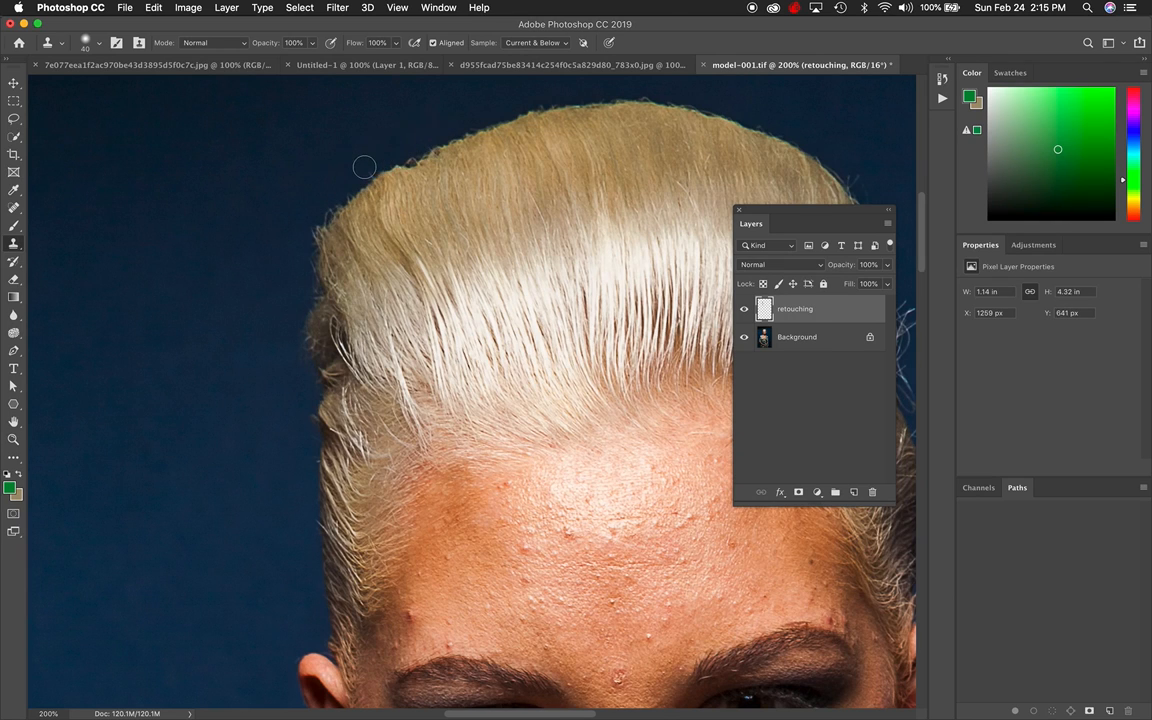
Step: Clone out the stray hairs along the right edge of the hairstyle, down to the ear
{"action": "scroll", "coordinate": [380, 185], "scroll_direction": "right", "scroll_amount": 10}
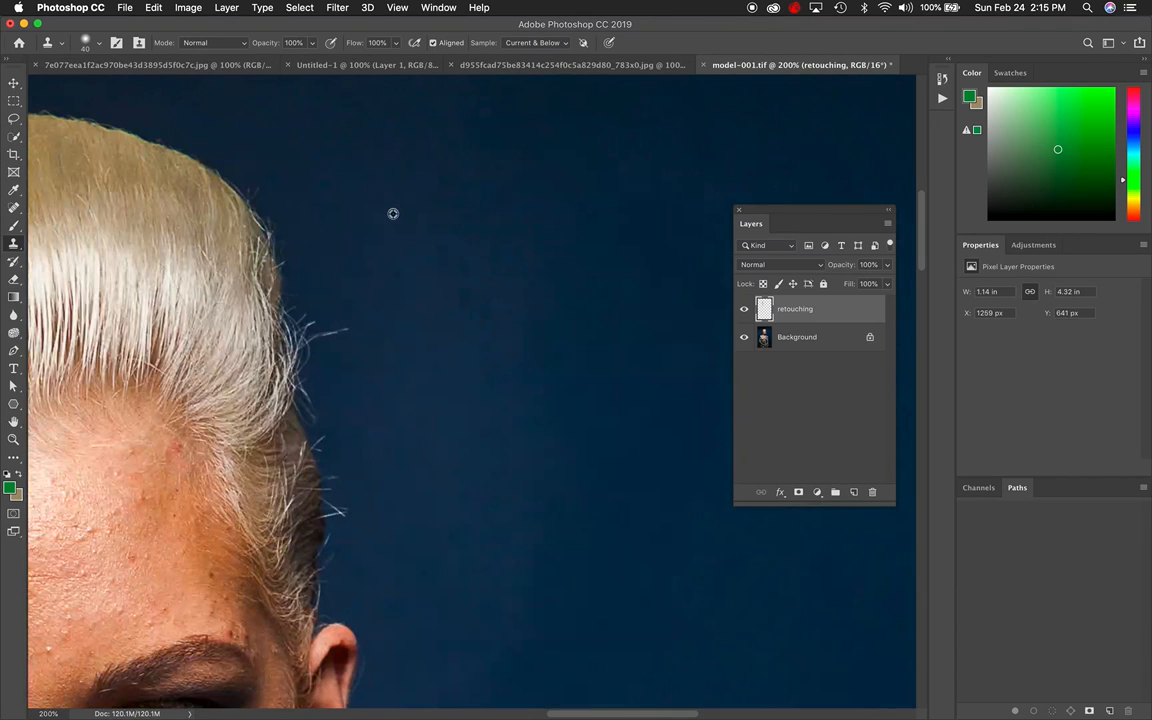
{"action": "mouse_move", "coordinate": [274, 272]}
{"action": "left_mouse_down"}
{"action": "mouse_move", "coordinate": [307, 322]}
{"action": "mouse_move", "coordinate": [337, 329]}
{"action": "mouse_move", "coordinate": [311, 391]}
{"action": "mouse_move", "coordinate": [316, 344]}
{"action": "left_mouse_up"}
{"action": "left_click", "coordinate": [351, 399], "text": "alt"}
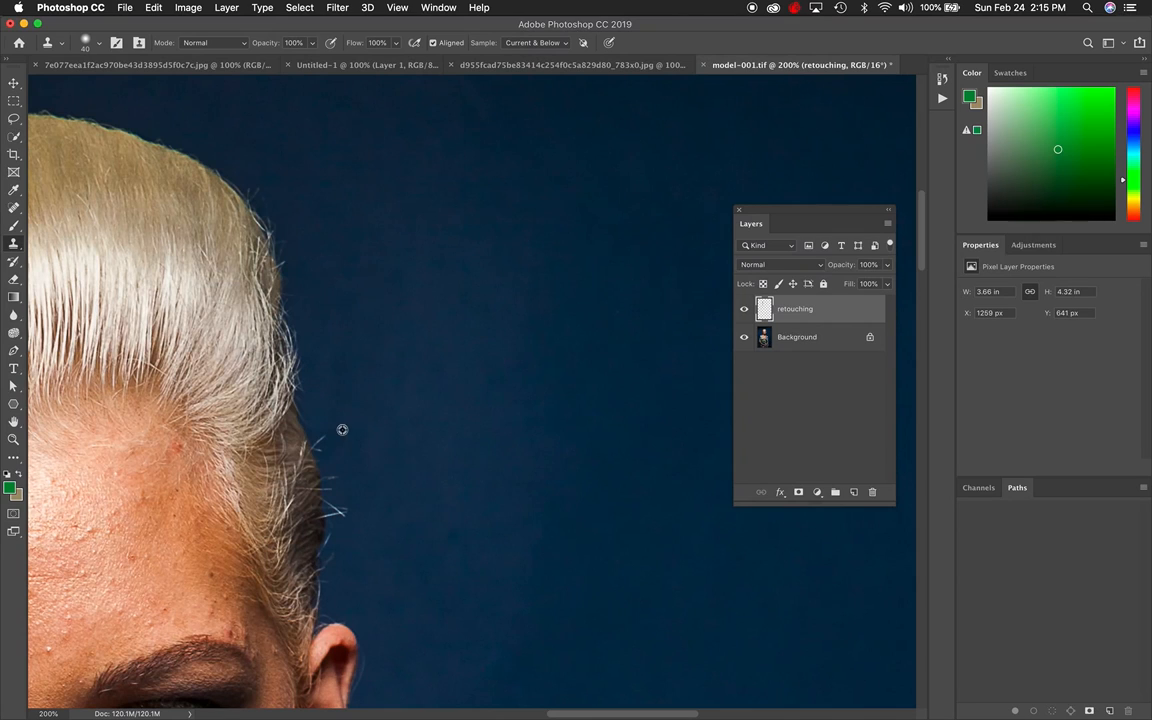
{"action": "mouse_move", "coordinate": [325, 442]}
{"action": "left_mouse_down"}
{"action": "mouse_move", "coordinate": [336, 535]}
{"action": "mouse_move", "coordinate": [341, 497]}
{"action": "mouse_move", "coordinate": [346, 514]}
{"action": "mouse_move", "coordinate": [334, 483]}
{"action": "mouse_move", "coordinate": [329, 566]}
{"action": "left_mouse_up"}
{"action": "scroll", "coordinate": [350, 563], "scroll_direction": "down", "scroll_amount": 2}
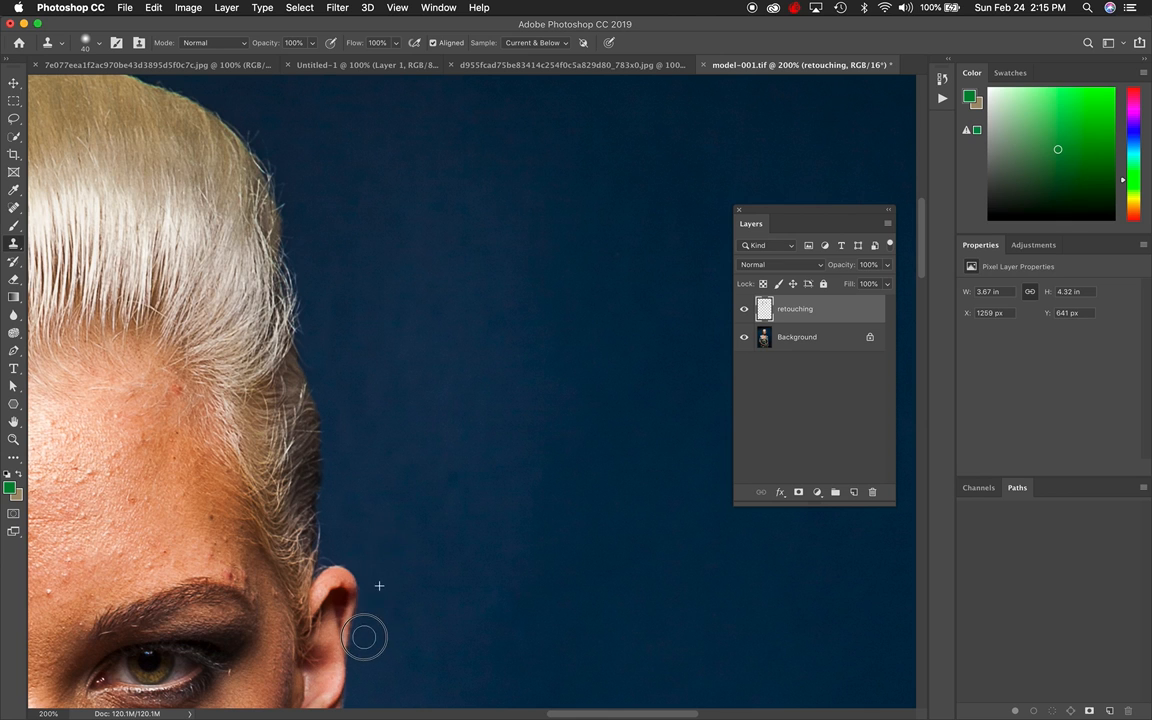
{"action": "scroll", "coordinate": [368, 517], "scroll_direction": "down", "scroll_amount": 10}
{"action": "scroll", "coordinate": [420, 490], "scroll_direction": "left", "scroll_amount": 2}
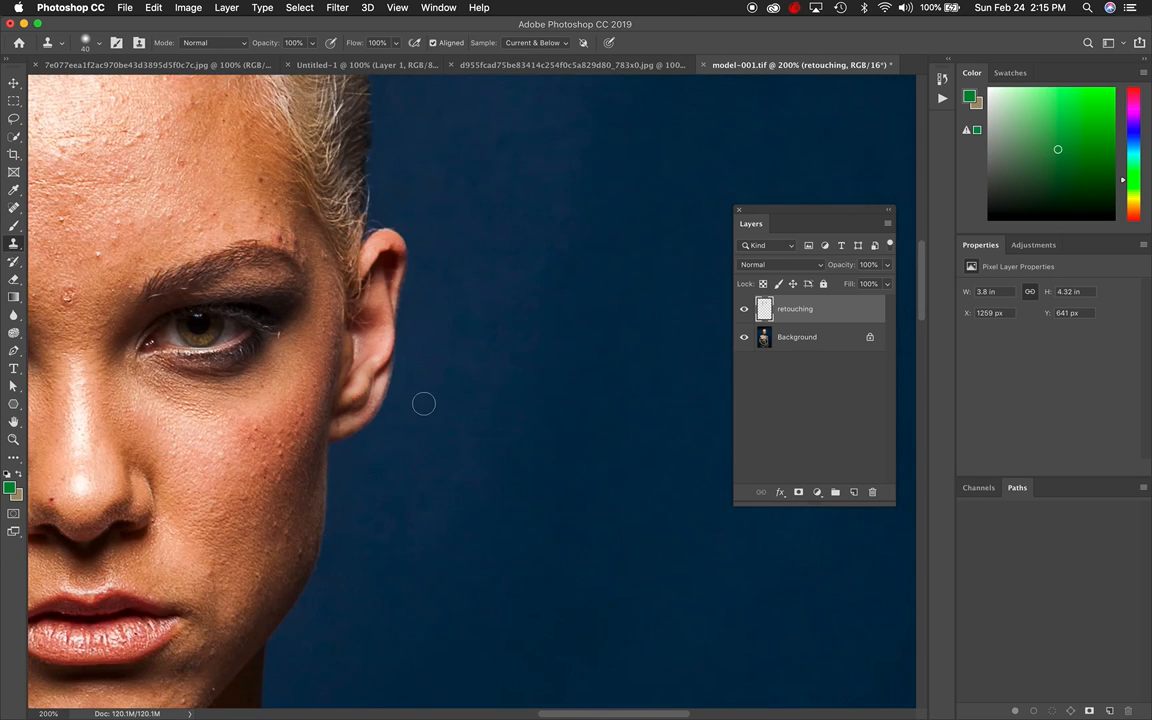
Step: Switch to the Healing Brush tool and set its sampling to Current & Below
{"action": "scroll", "coordinate": [424, 404], "scroll_direction": "left", "scroll_amount": 11}
{"action": "scroll", "coordinate": [424, 404], "scroll_direction": "up", "scroll_amount": 4}
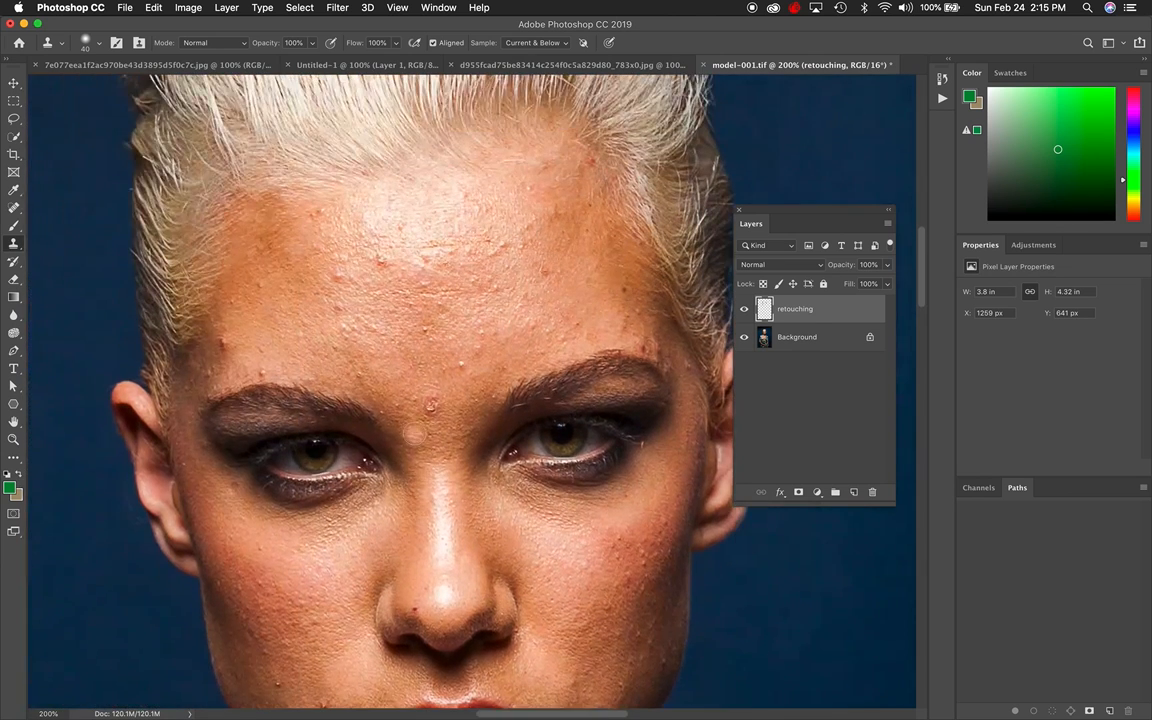
{"action": "left_click", "coordinate": [595, 415]}
{"action": "left_click", "coordinate": [16, 209]}
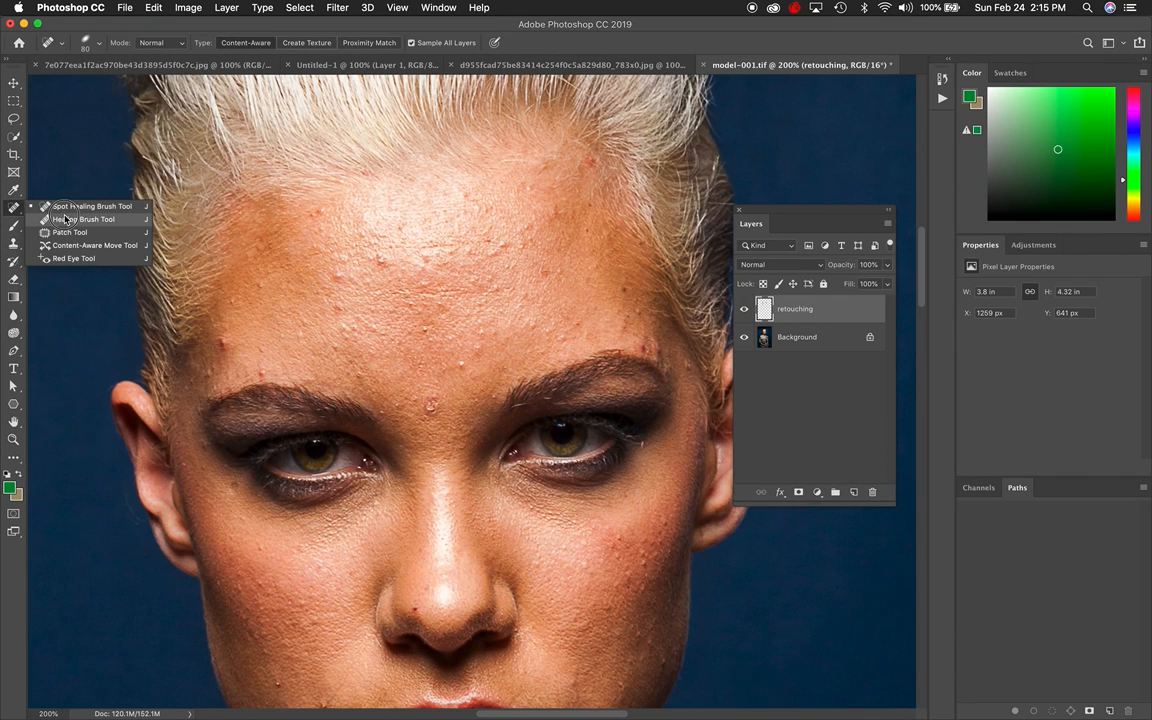
{"action": "left_click", "coordinate": [68, 219]}
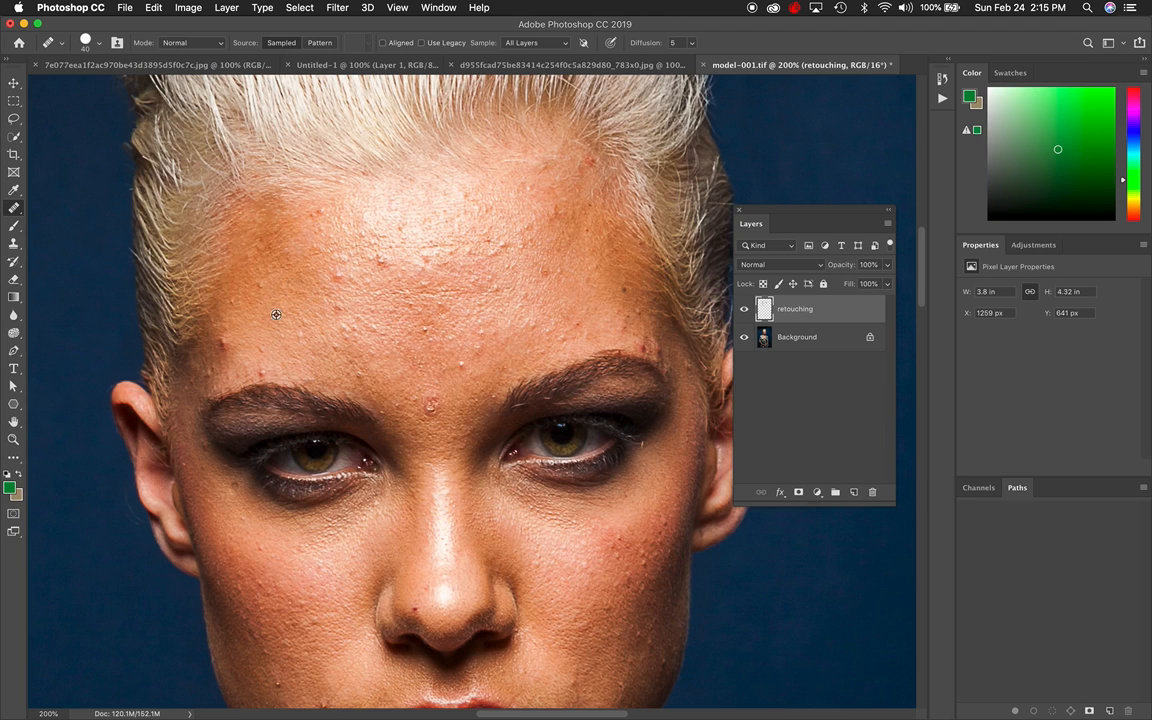
{"action": "left_click", "coordinate": [565, 45]}
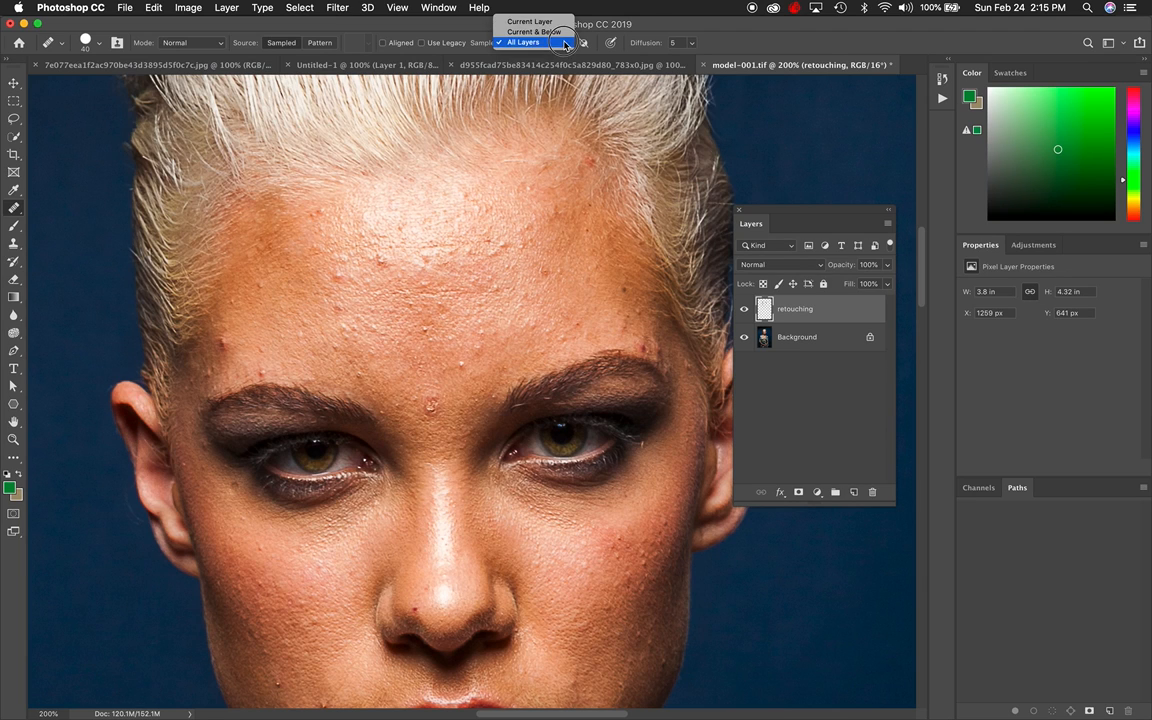
{"action": "left_click", "coordinate": [559, 33]}
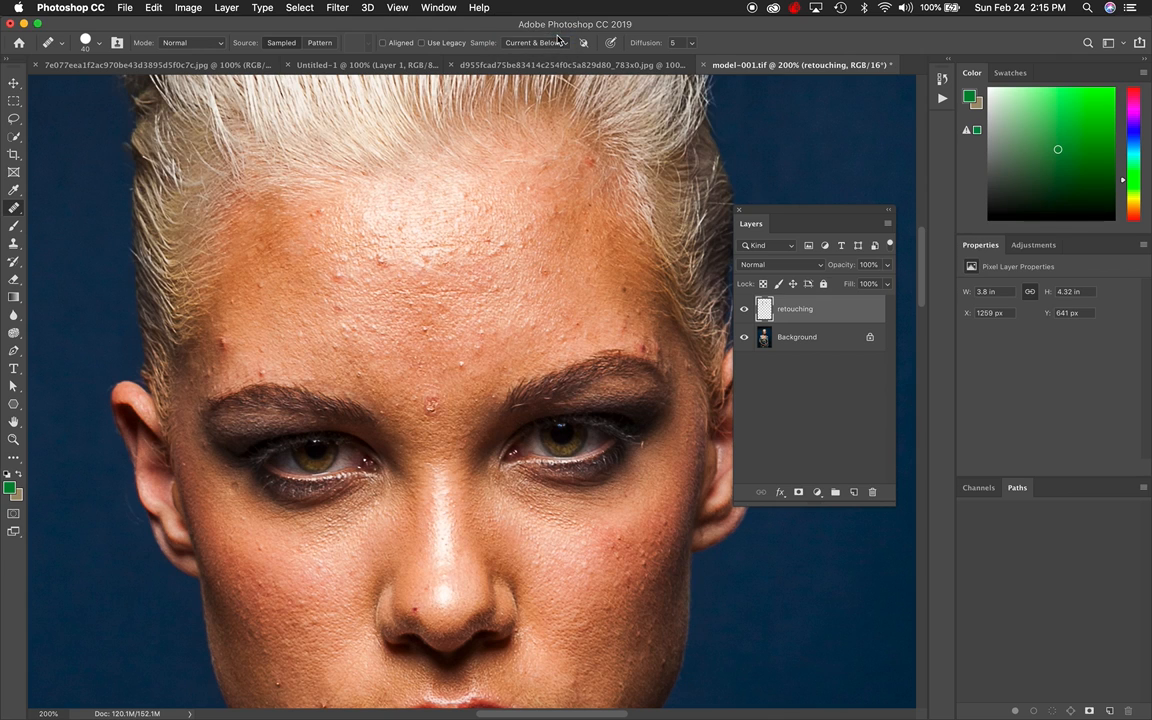
Step: Heal the blemishes on the left part of the forehead above the eyebrow, sampling clean skin nearby
{"action": "left_click", "coordinate": [296, 312], "text": "alt"}
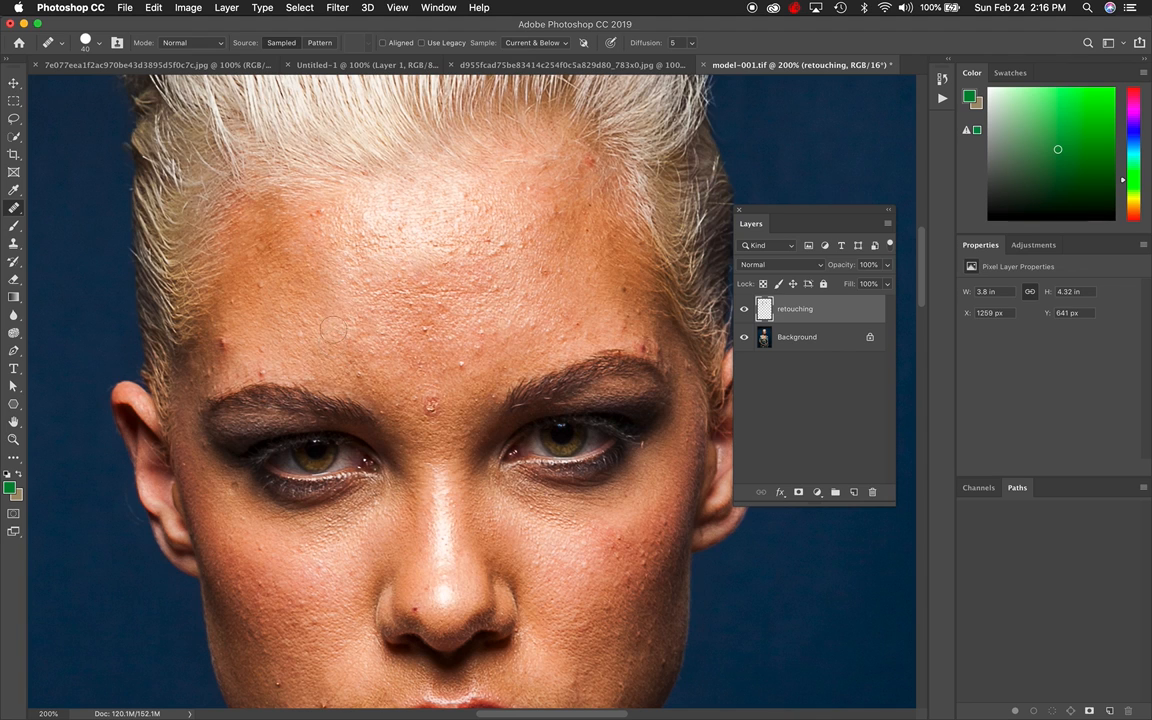
{"action": "left_click", "coordinate": [264, 369]}
{"action": "left_click", "coordinate": [270, 334], "text": "alt"}
{"action": "left_click", "coordinate": [226, 344]}
{"action": "left_click", "coordinate": [245, 320], "text": "alt"}
{"action": "left_click", "coordinate": [234, 309]}
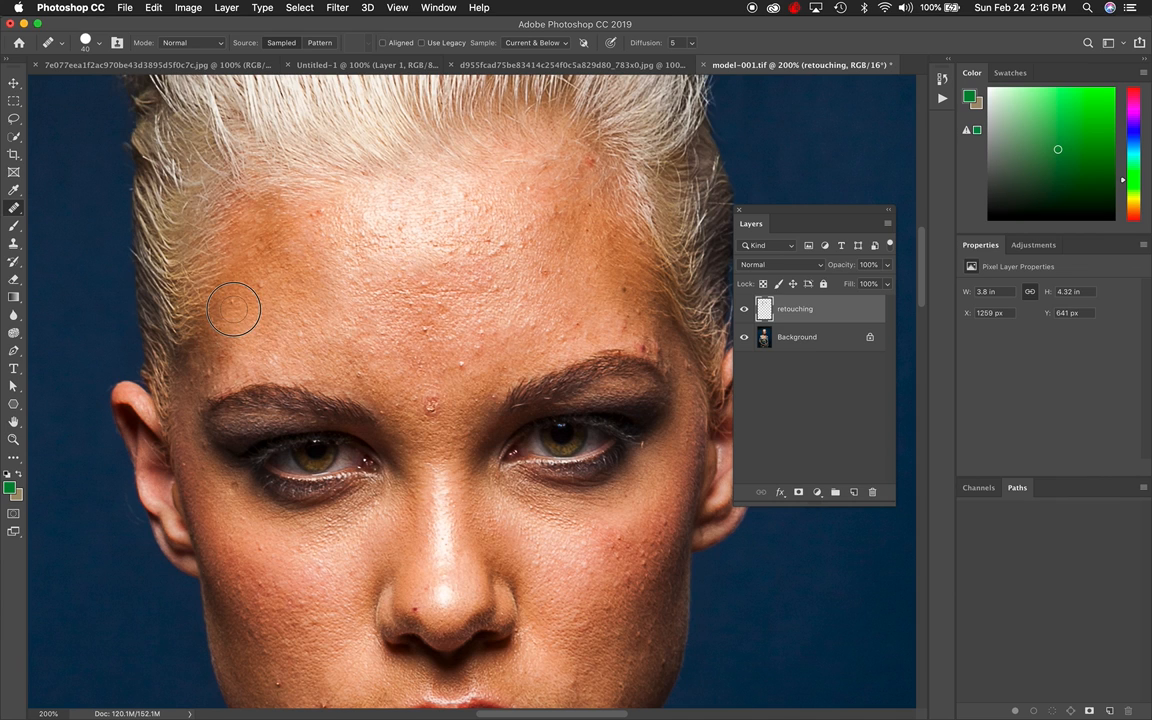
Step: Heal the spots near the left hairline and the bump between the eyebrows using sampled skin
{"action": "left_click", "coordinate": [262, 252]}
{"action": "left_click", "coordinate": [280, 259], "text": "alt"}
{"action": "left_click", "coordinate": [323, 211]}
{"action": "left_click", "coordinate": [322, 267], "text": "alt"}
{"action": "mouse_move", "coordinate": [342, 242]}
{"action": "left_mouse_down"}
{"action": "mouse_move", "coordinate": [330, 242]}
{"action": "mouse_move", "coordinate": [337, 252]}
{"action": "left_mouse_up"}
{"action": "left_click", "coordinate": [402, 385], "text": "alt"}
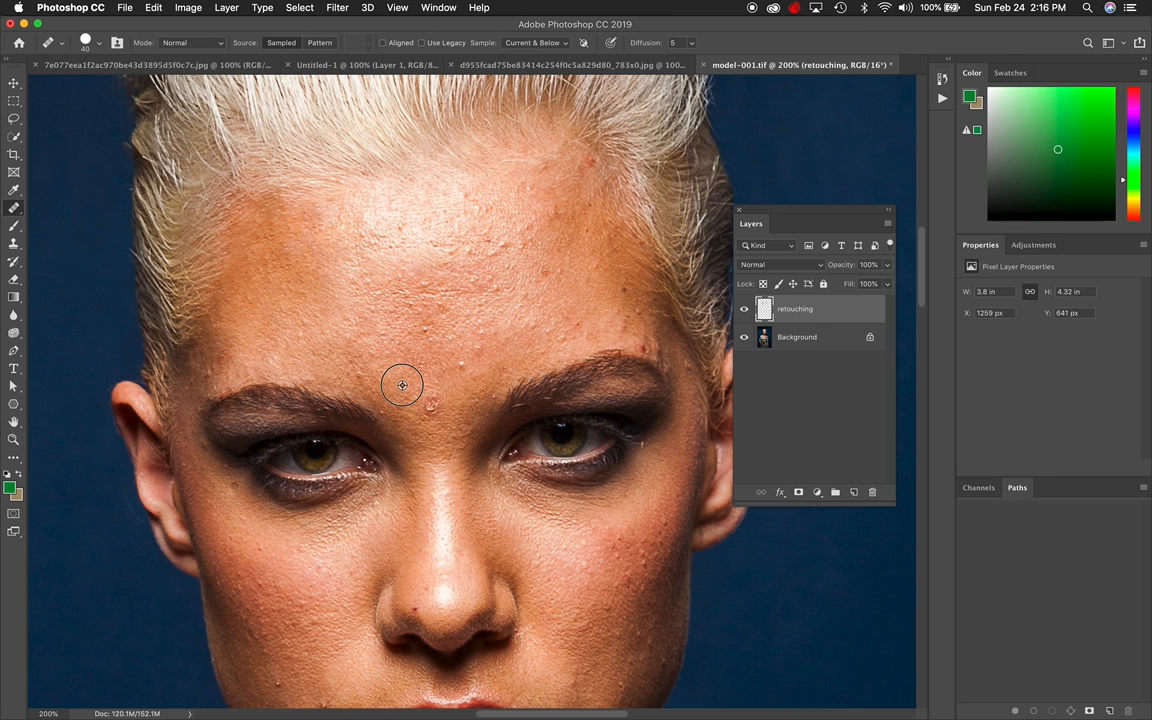
{"action": "left_click", "coordinate": [432, 404]}
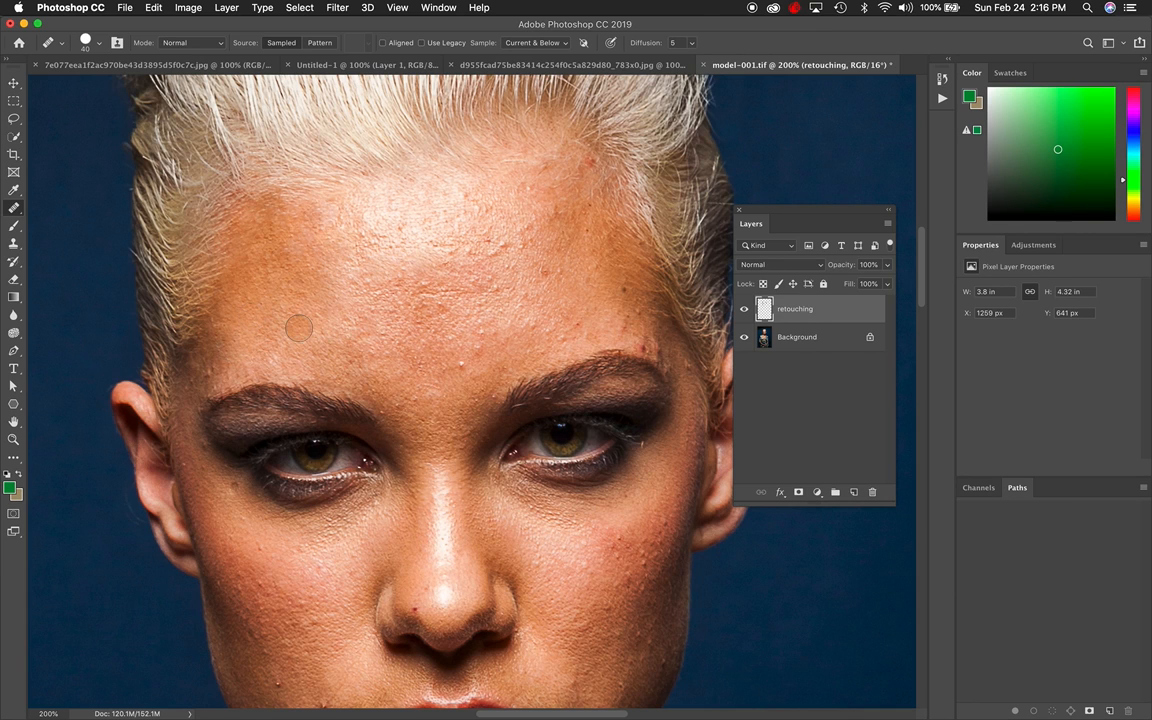
Step: Switch to the Spot Healing Brush and adjust its tip to a 40° angle and 90% roundness
{"action": "right_click", "coordinate": [17, 212]}
{"action": "left_click", "coordinate": [61, 206]}
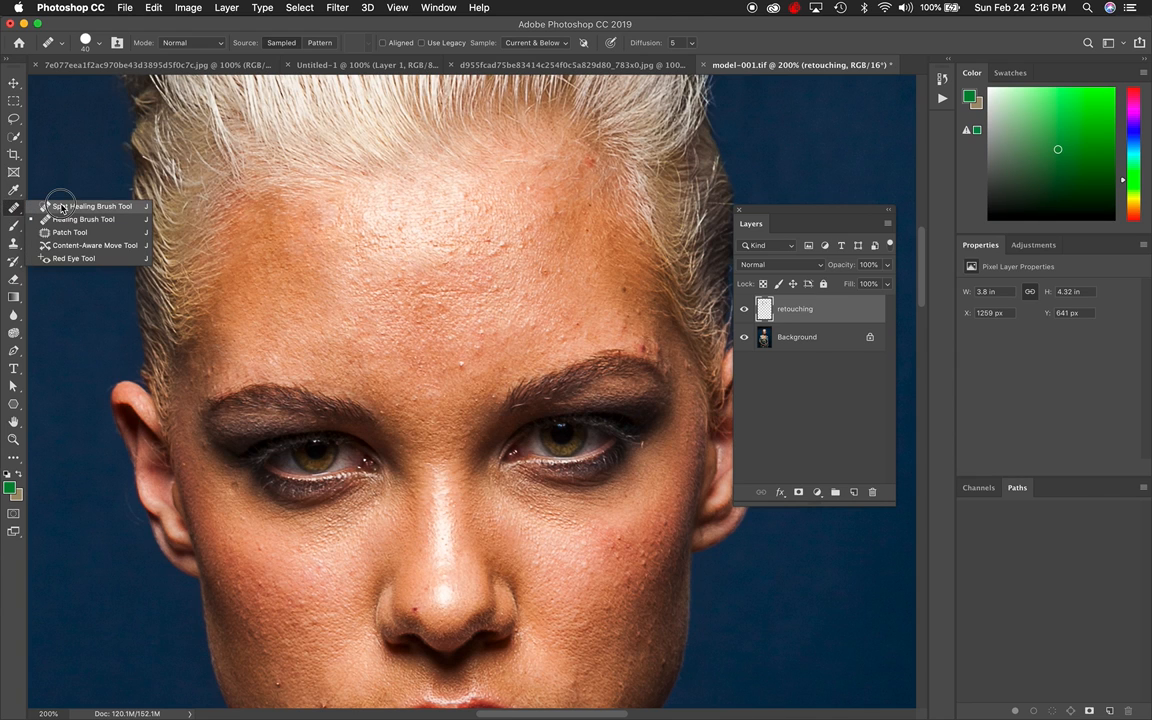
{"action": "left_click", "coordinate": [61, 207]}
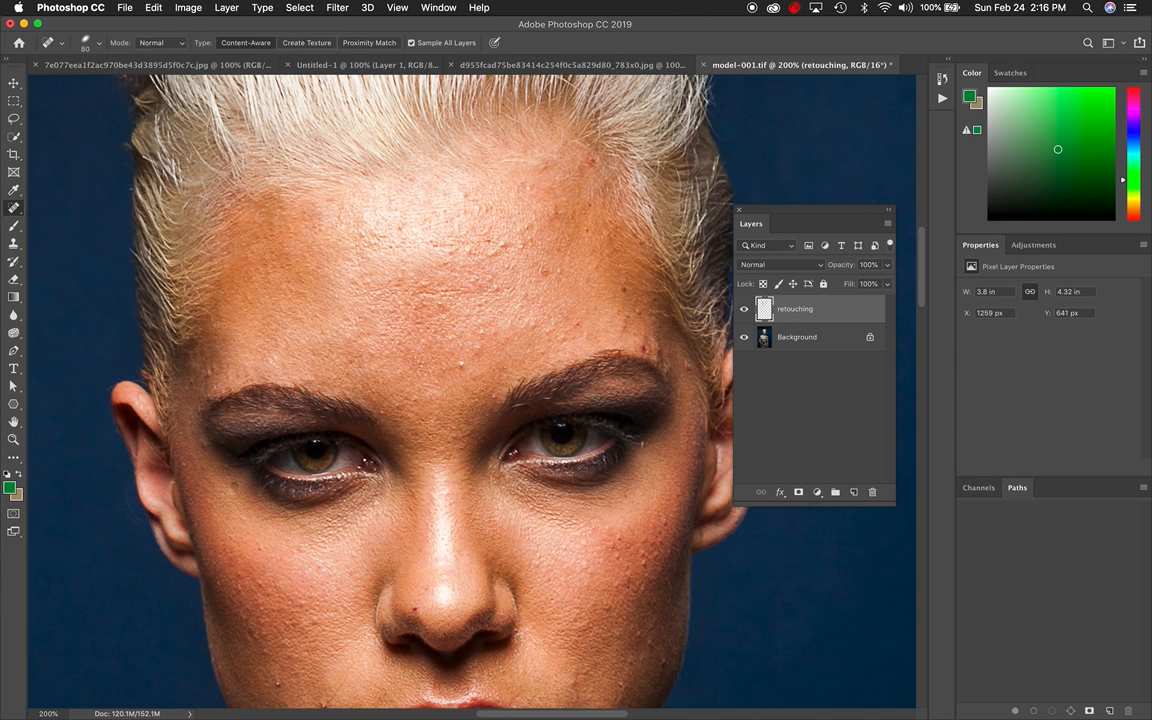
{"action": "left_click", "coordinate": [100, 48]}
{"action": "left_click_drag", "start_coordinate": [51, 187], "coordinate": [54, 191]}
{"action": "left_click", "coordinate": [152, 174]}
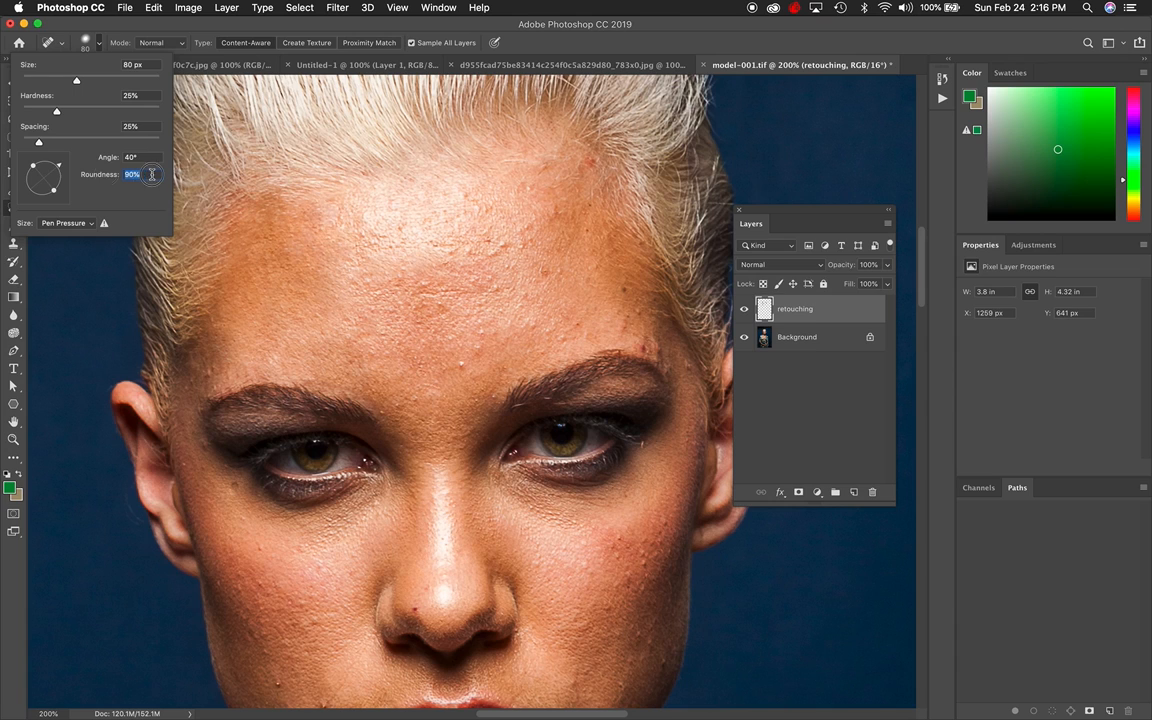
{"action": "key", "text": "Return"}
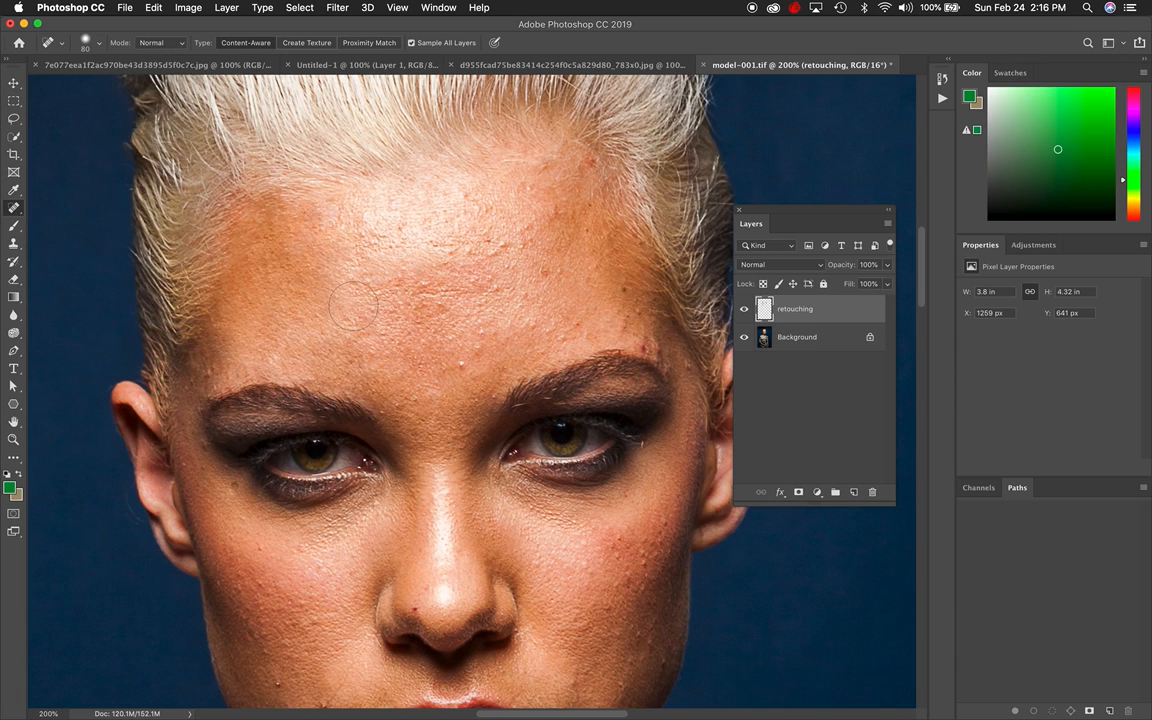
Step: Reduce the brush size to 45 and spot-heal the blemishes on the upper left-centre of the forehead
{"action": "key", "text": "bracketleft"}
{"action": "key", "text": "bracketleft"}
{"action": "key", "text": "bracketleft"}
{"action": "key", "text": "bracketleft"}
{"action": "left_click", "coordinate": [390, 228]}
{"action": "left_click", "coordinate": [376, 236]}
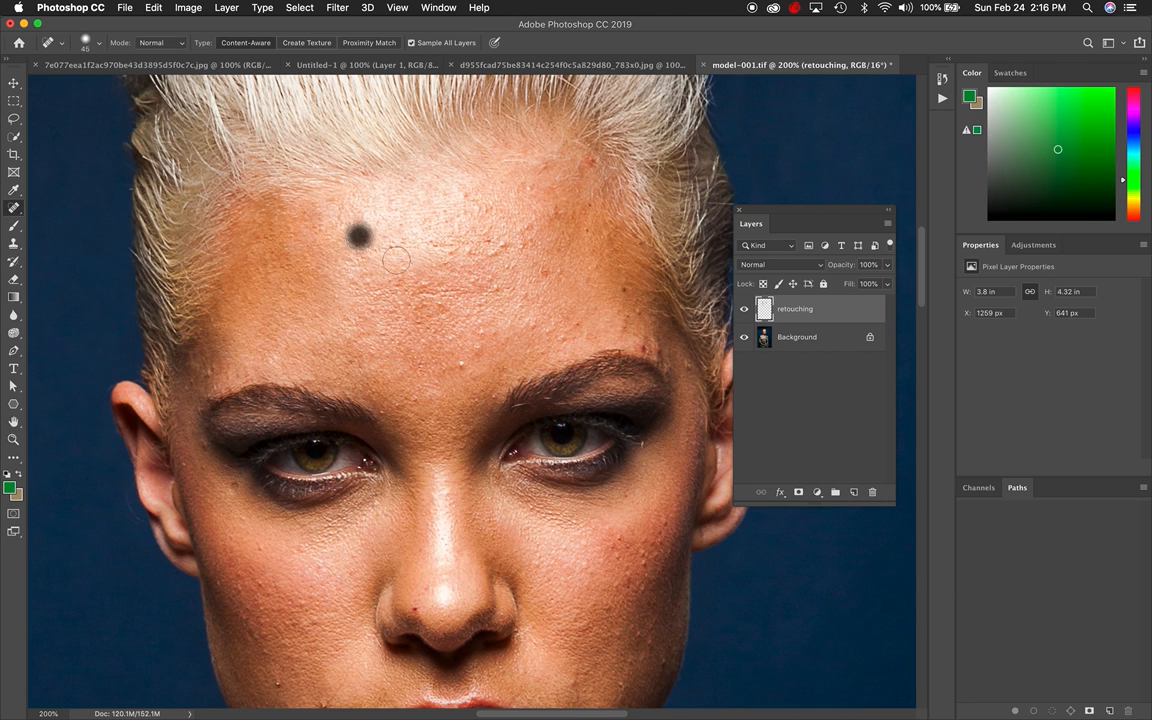
Step: Spot-heal the bumps above the brows and across the centre and right part of the forehead
{"action": "left_click", "coordinate": [459, 361]}
{"action": "left_click", "coordinate": [483, 344]}
{"action": "left_click", "coordinate": [533, 328]}
{"action": "left_click", "coordinate": [571, 316]}
{"action": "left_click", "coordinate": [555, 272]}
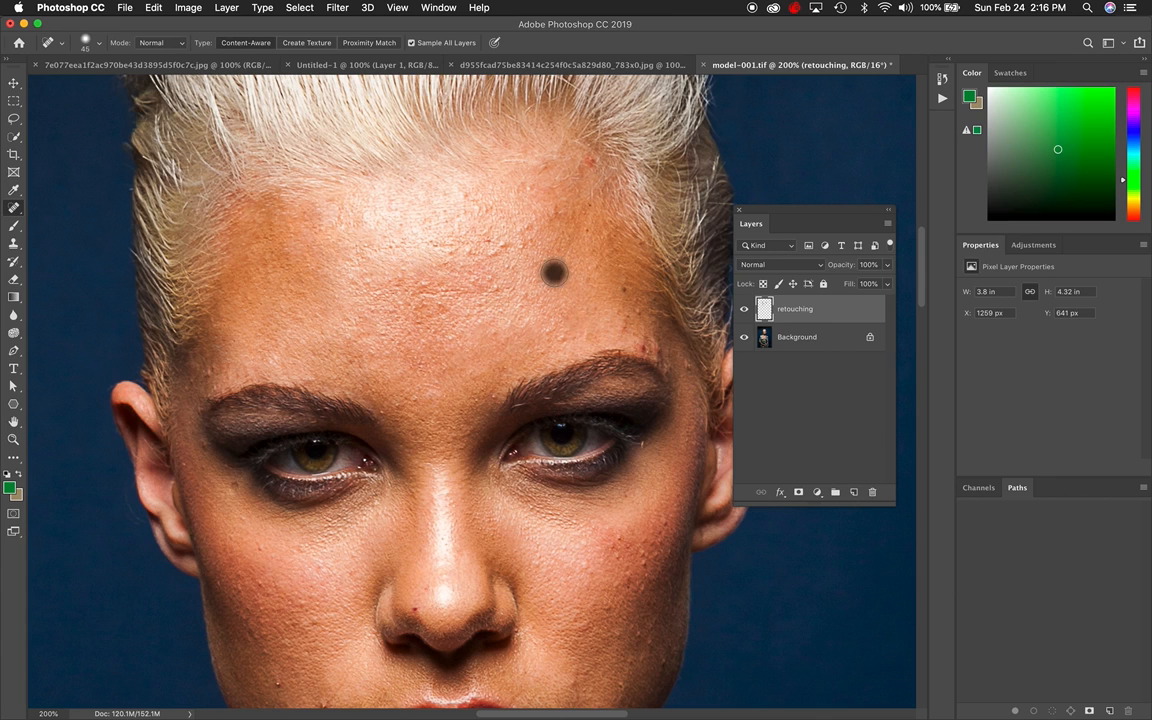
{"action": "left_click", "coordinate": [488, 235]}
{"action": "left_click", "coordinate": [491, 283]}
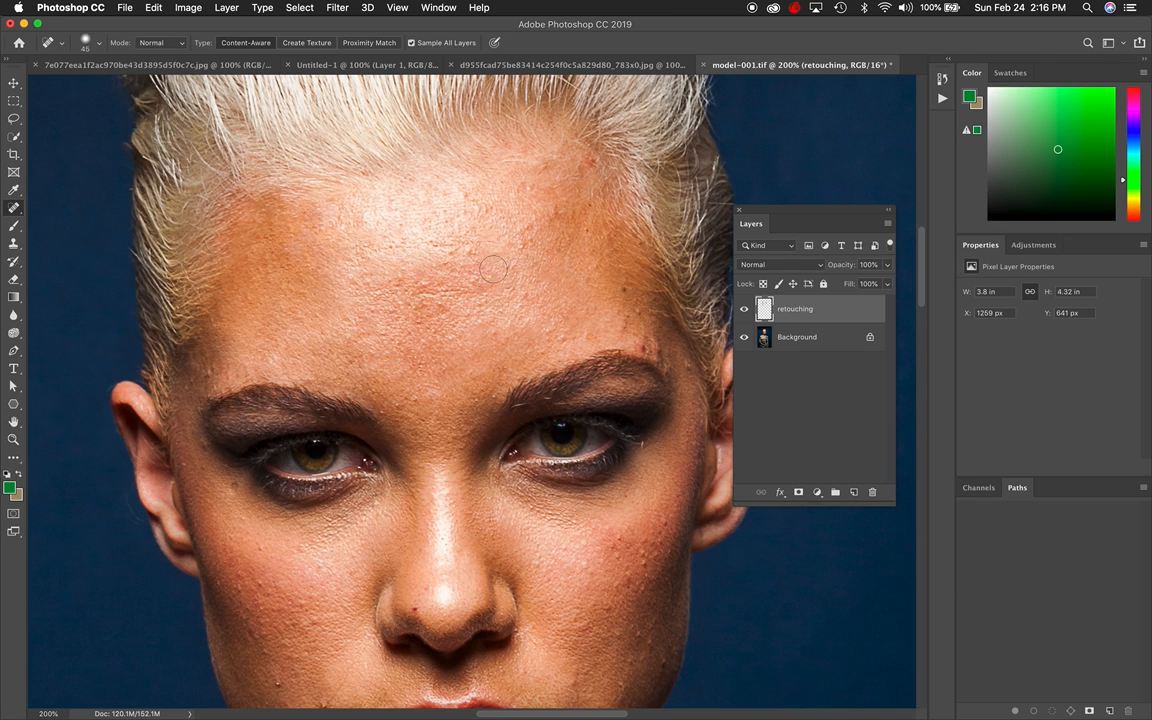
{"action": "left_click", "coordinate": [484, 258]}
Step: Return to the Healing Brush and heal the remaining spots near the right hairline using sampled forehead skin
{"action": "right_click", "coordinate": [14, 208]}
{"action": "left_click", "coordinate": [45, 213]}
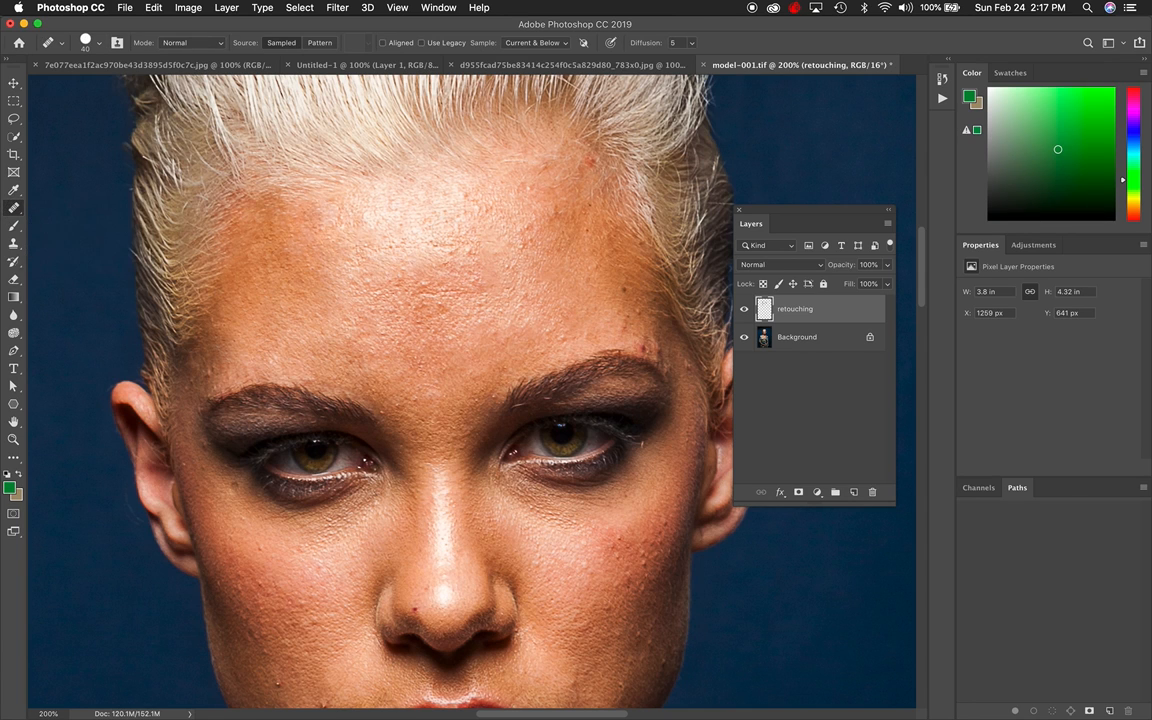
{"action": "left_click", "coordinate": [465, 232], "text": "alt"}
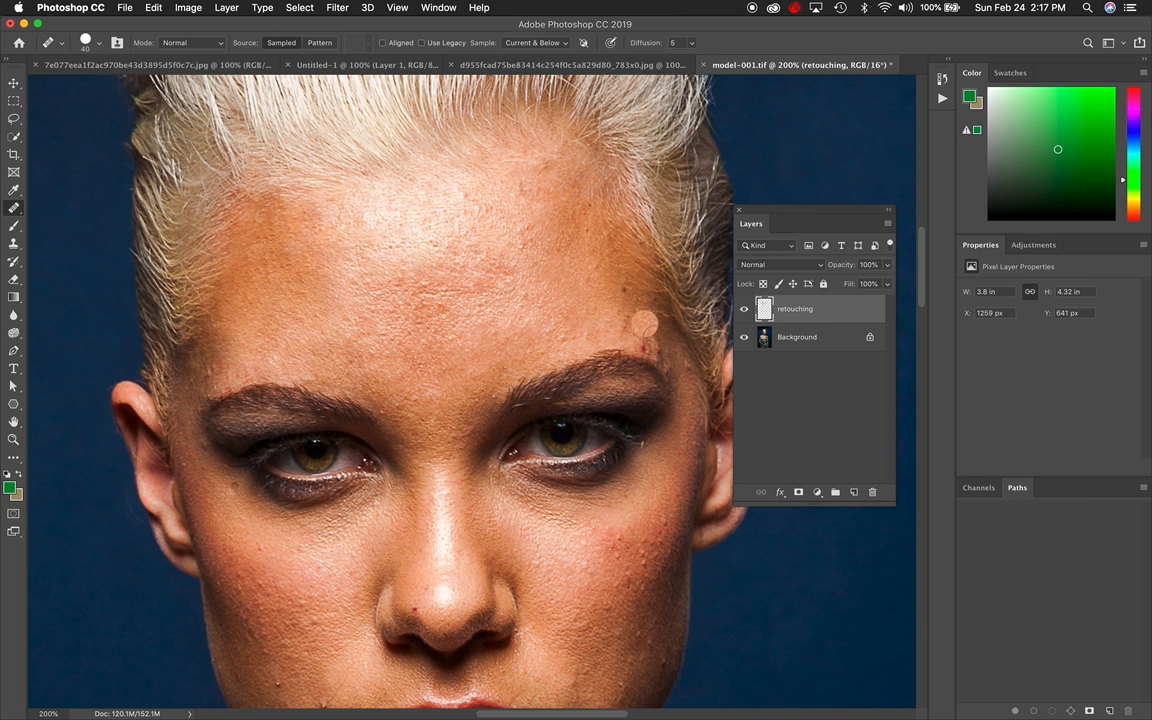
Step: Remove the red spot on the nose with the Clone Stamp, copying clean skin from just above it
{"action": "scroll", "coordinate": [651, 345], "scroll_direction": "right", "scroll_amount": 4}
{"action": "scroll", "coordinate": [584, 569], "scroll_direction": "down", "scroll_amount": 5}
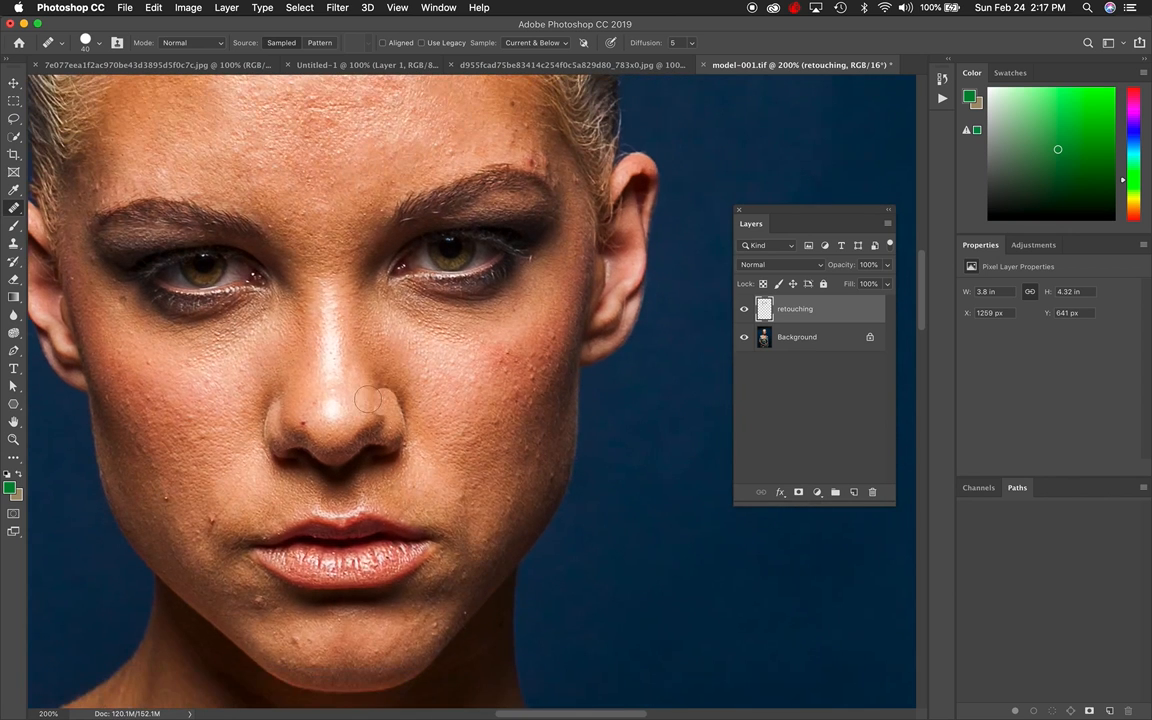
{"action": "left_click", "coordinate": [302, 421]}
{"action": "key", "text": "super+z"}
{"action": "key", "text": "s"}
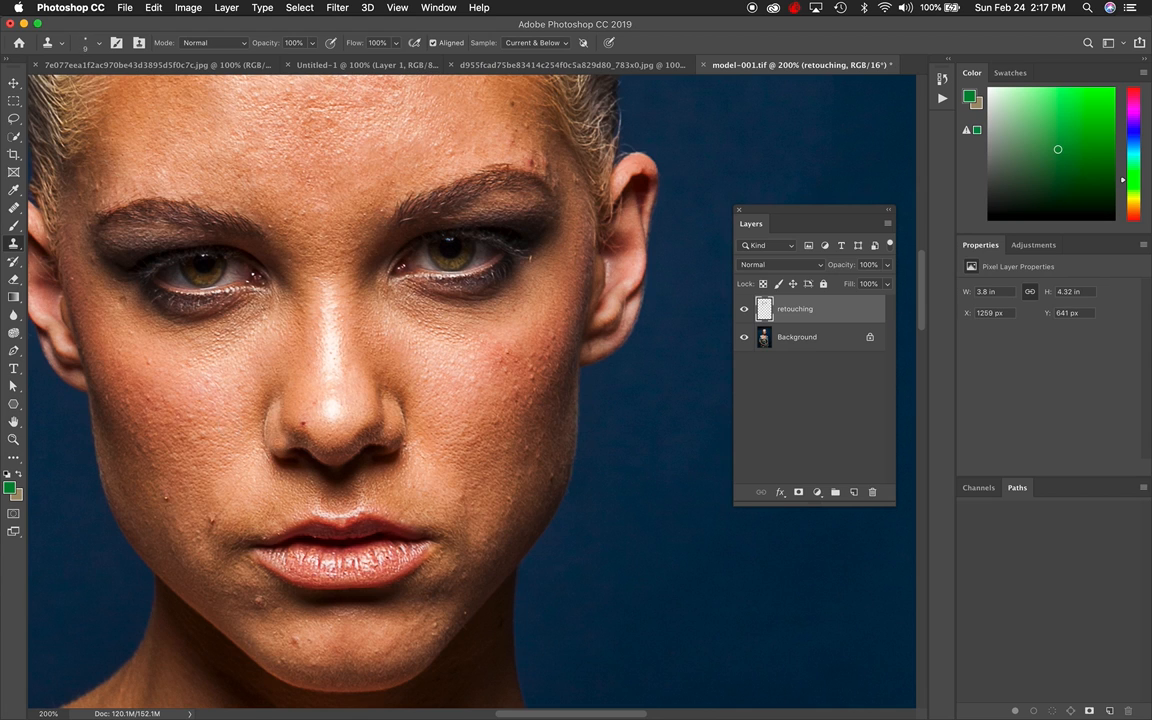
{"action": "left_click", "coordinate": [301, 401], "text": "alt"}
{"action": "left_click", "coordinate": [315, 401]}
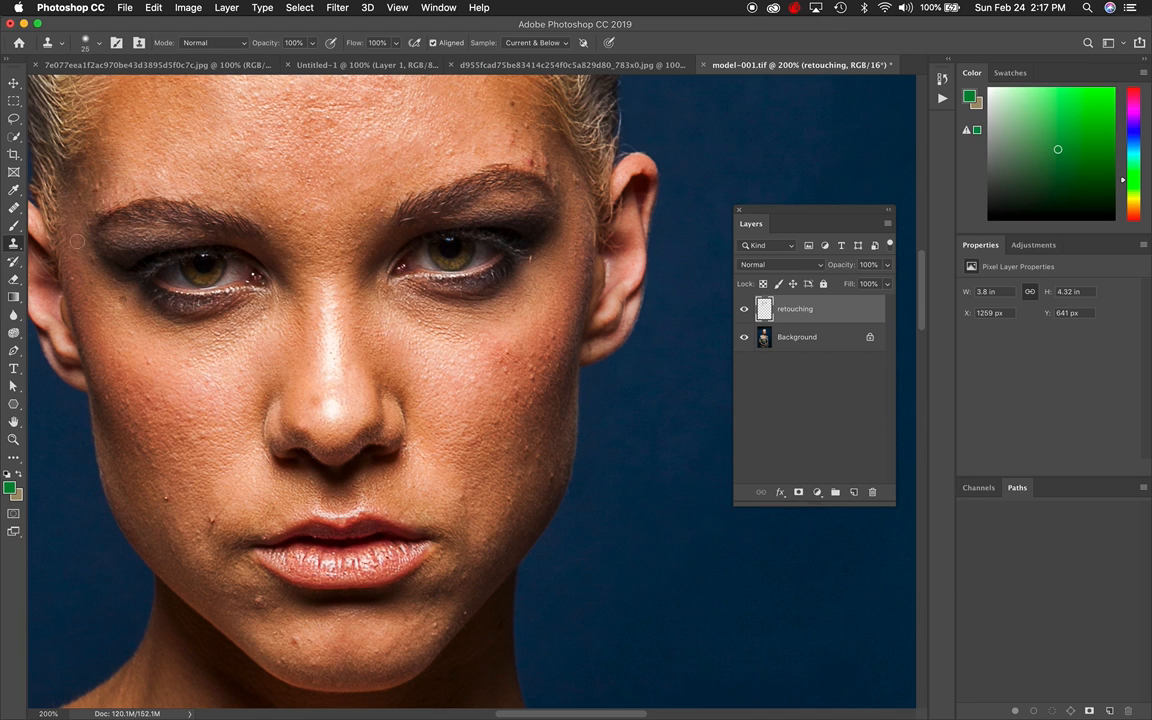
Step: Spot-heal the blemishes on the right cheek with the content-aware Spot Healing Brush, undoing and redoing the last stroke to compare
{"action": "left_click", "coordinate": [14, 243]}
{"action": "left_click", "coordinate": [14, 207]}
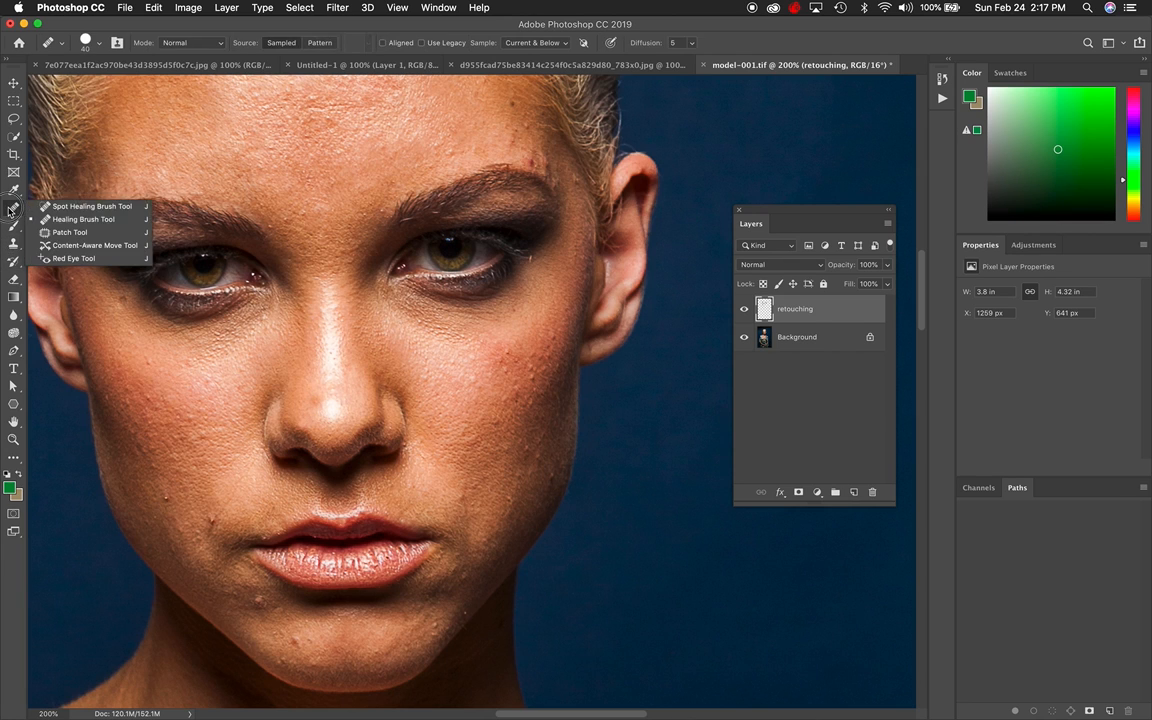
{"action": "left_click", "coordinate": [80, 199]}
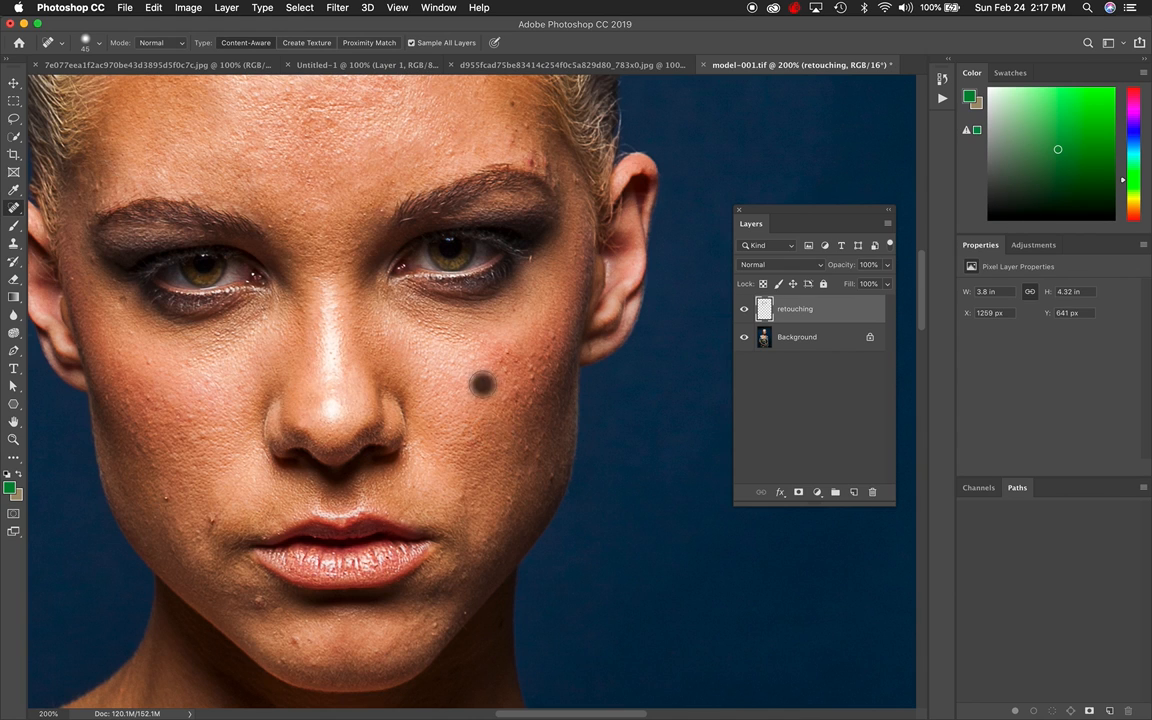
{"action": "left_click", "coordinate": [513, 378]}
{"action": "key", "text": "super+z"}
{"action": "key", "text": "super+shift+z"}
{"action": "key", "text": "super+z"}
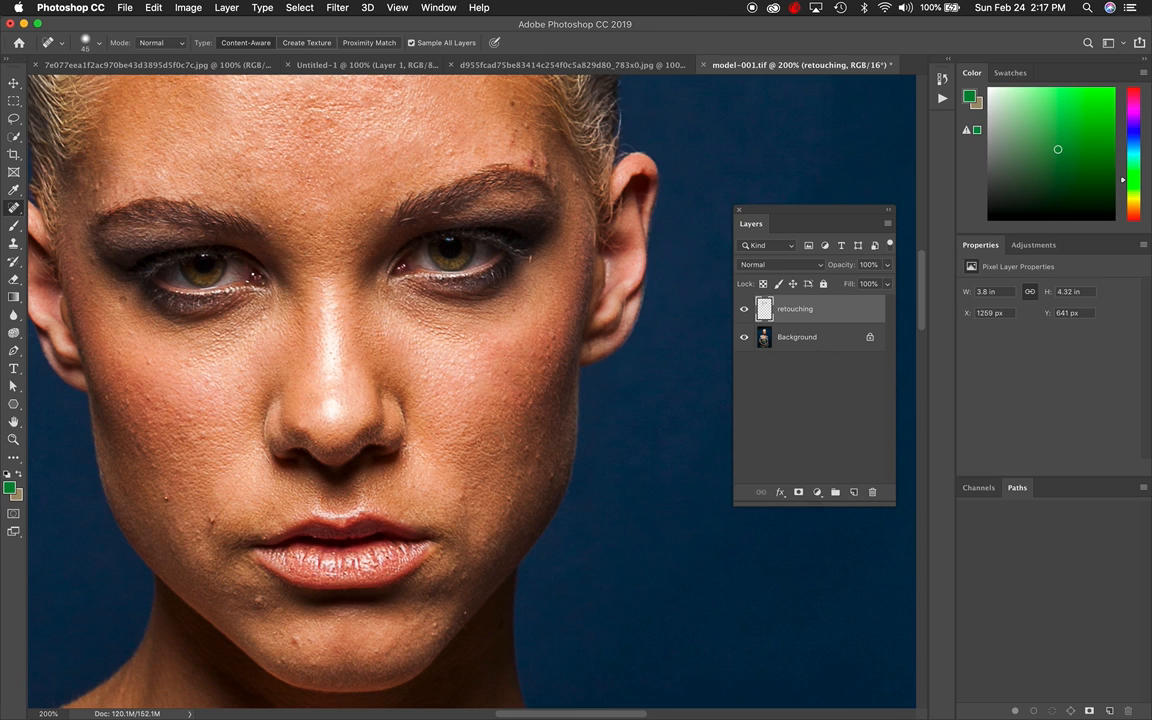
{"action": "left_click", "coordinate": [510, 140], "text": "alt"}
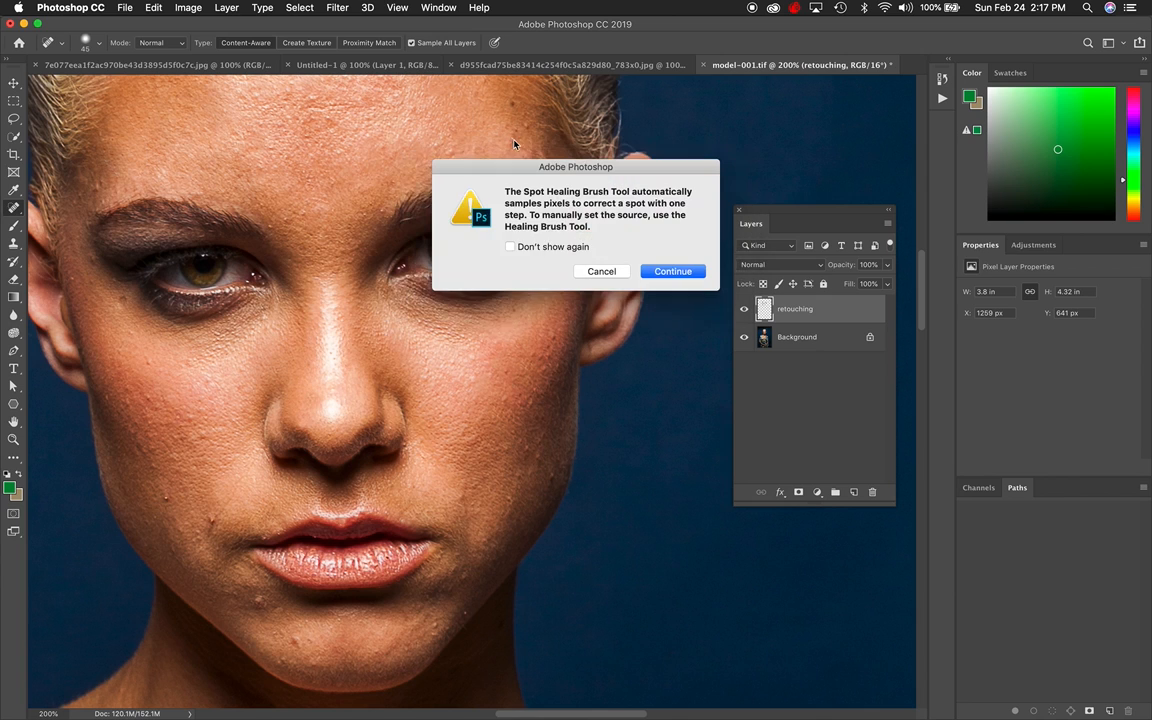
{"action": "left_click", "coordinate": [601, 271]}
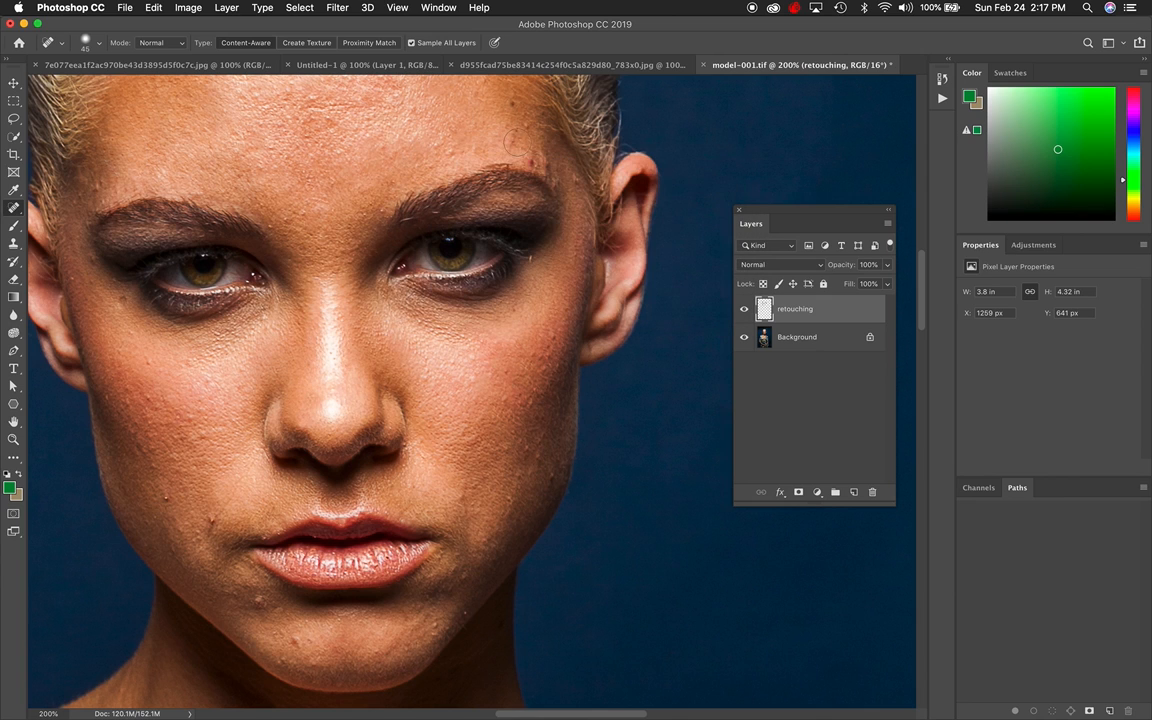